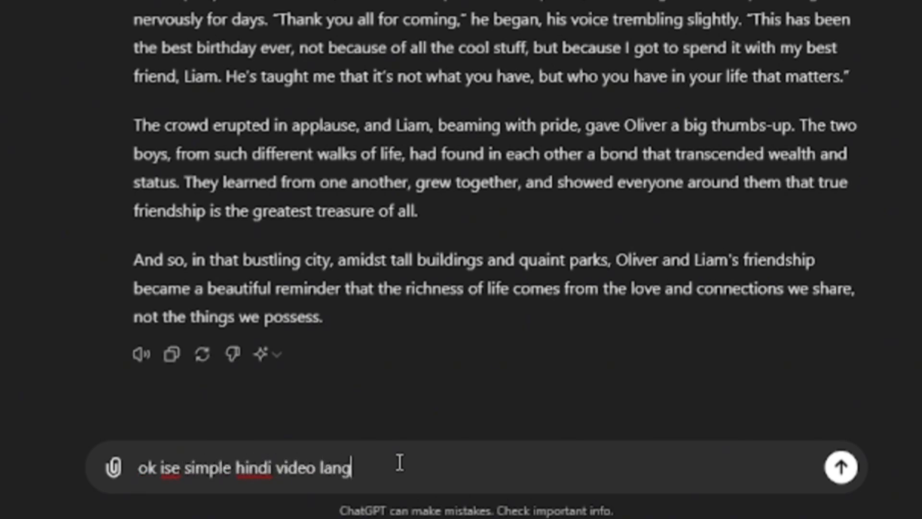
Step: Ask ChatGPT to rewrite the story in simple Hindi video language
{"action": "key", "text": "Return"}
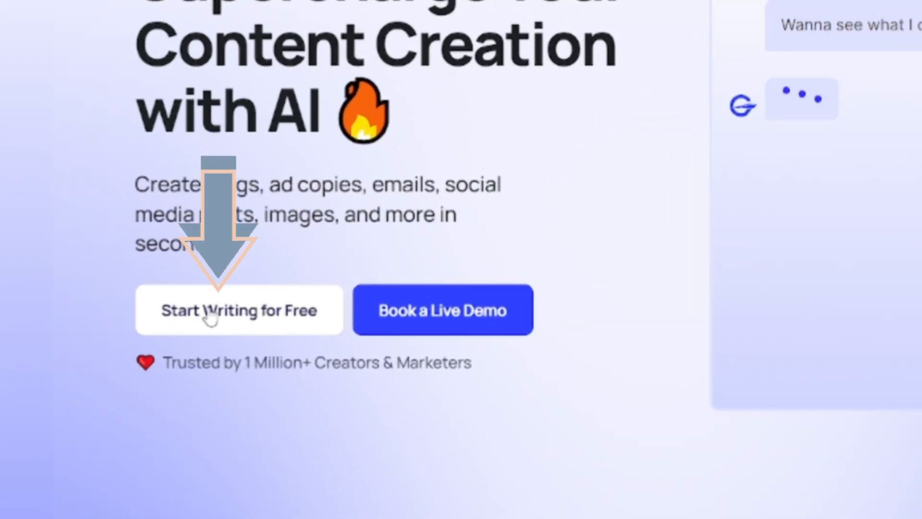
Step: Start the free AI writing site, search its tools for "ai image" and open AI Image Generation Prompts
{"action": "left_click", "coordinate": [207, 367]}
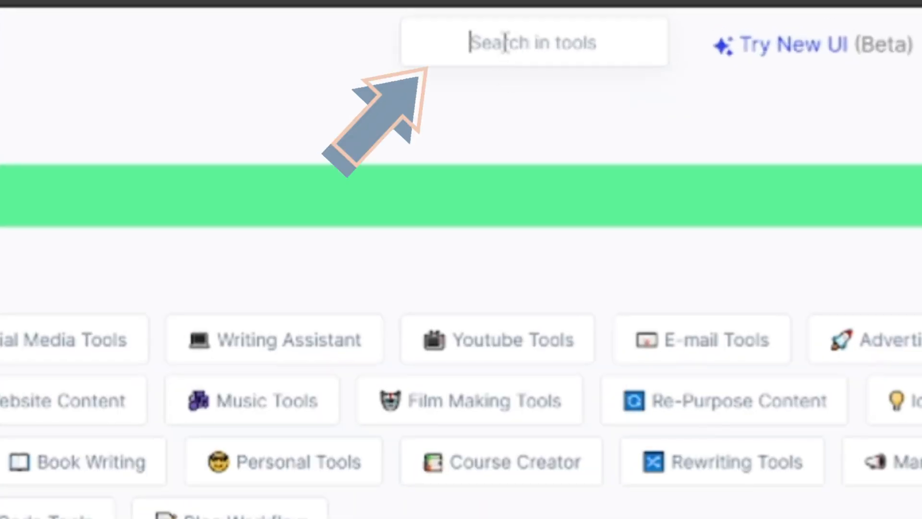
{"action": "type", "text": "ai"}
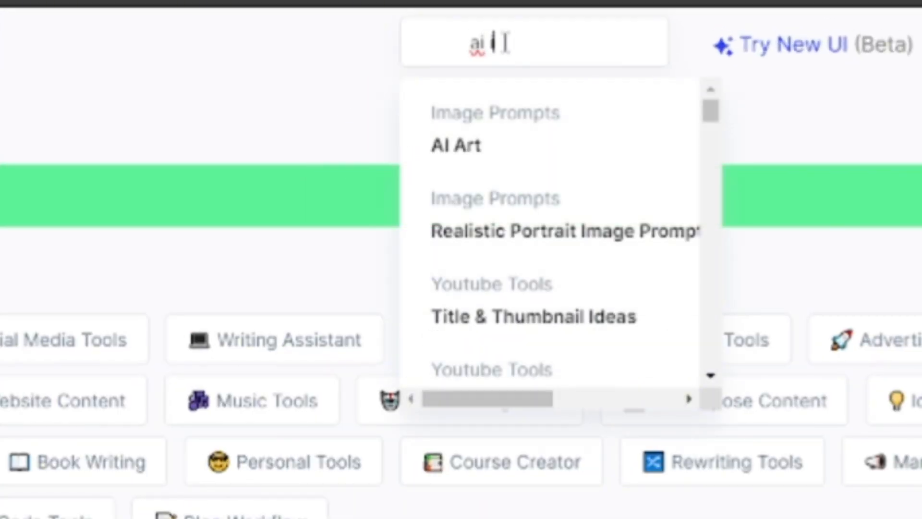
{"action": "type", "text": " image"}
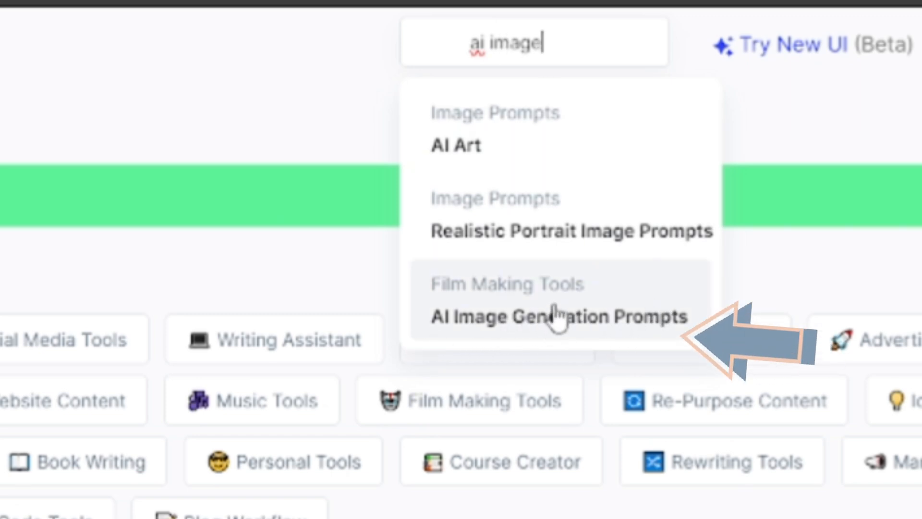
{"action": "left_click", "coordinate": [554, 307]}
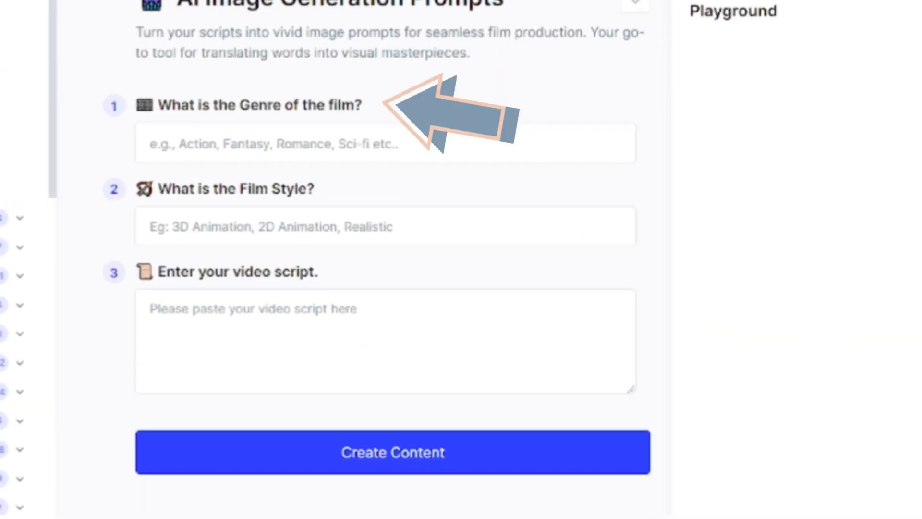
Step: Create image prompts with genre "magic", film style "3d animation" and the copied story as the video script
{"action": "left_click", "coordinate": [293, 144]}
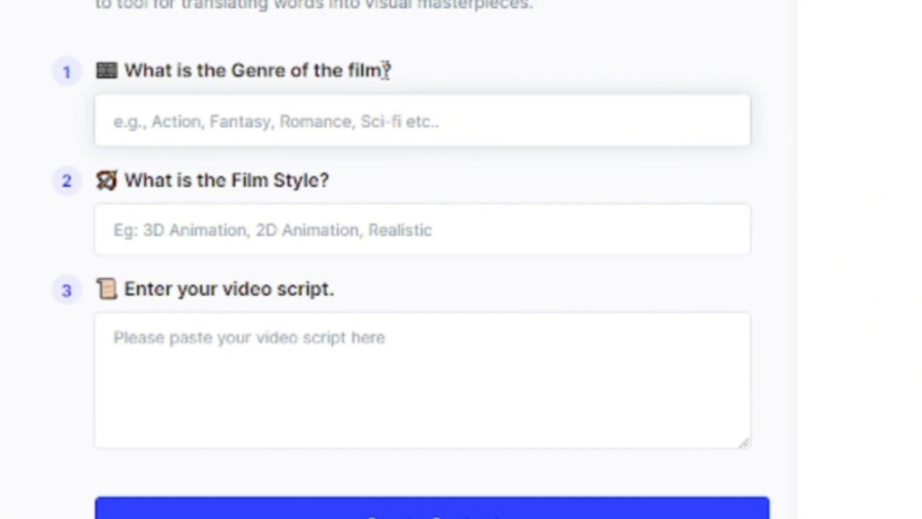
{"action": "type", "text": "magic"}
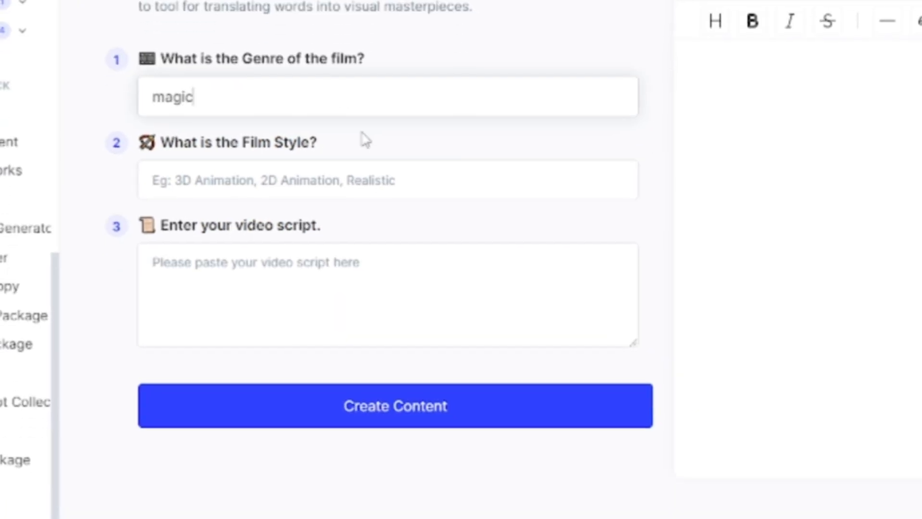
{"action": "left_click_drag", "start_coordinate": [315, 189], "coordinate": [177, 196]}
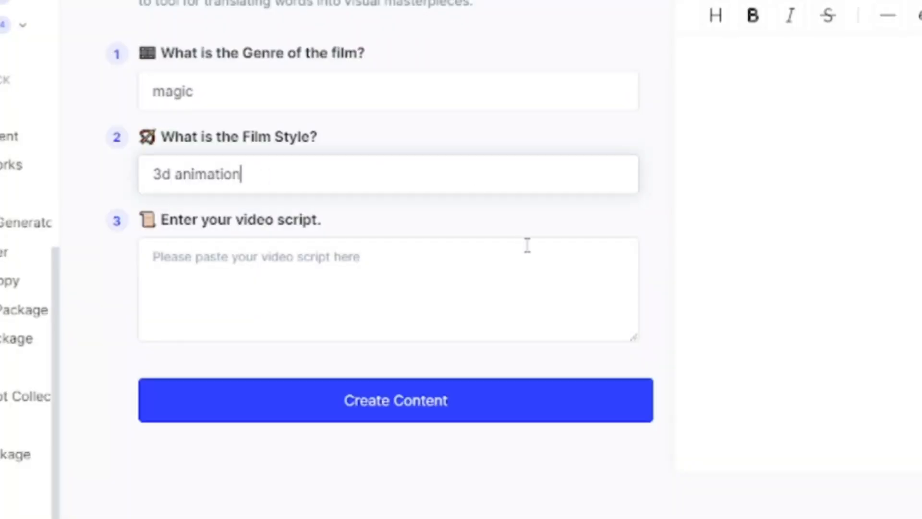
{"action": "left_click", "coordinate": [329, 262]}
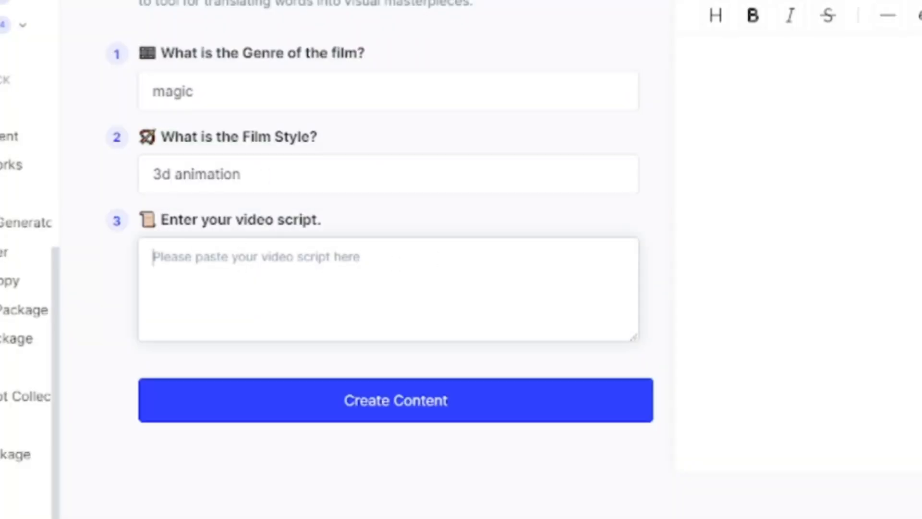
{"action": "key", "text": "ctrl+v"}
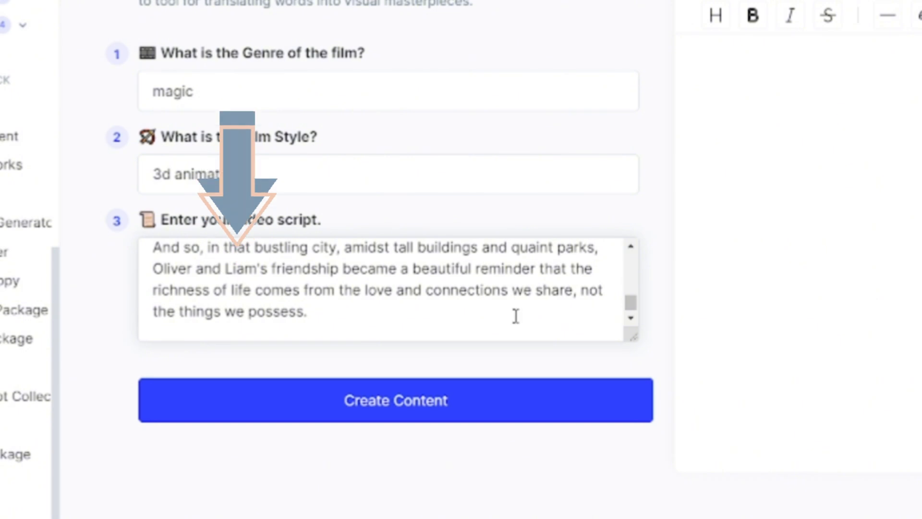
{"action": "left_click", "coordinate": [412, 411]}
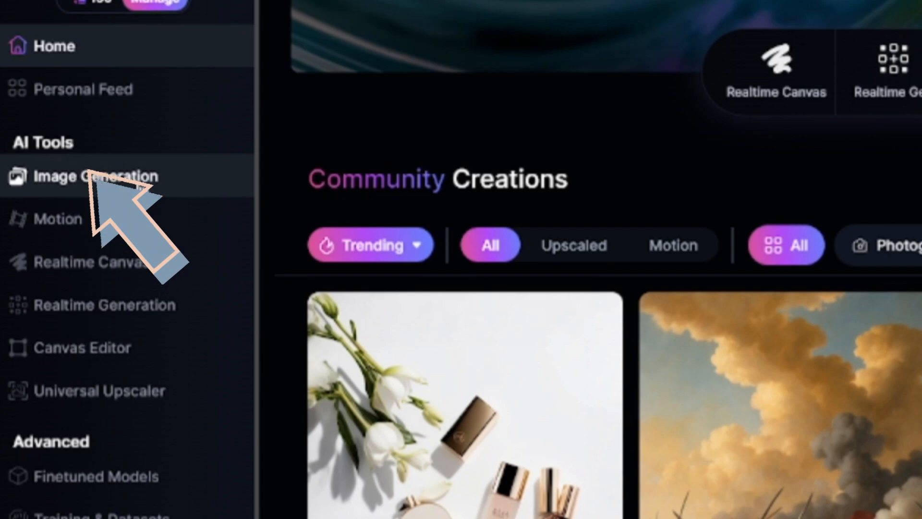
Step: Switch to the AI image site's Image Generation tool and generate 16:9 images from the copied bustling cityscape prompt
{"action": "left_click", "coordinate": [139, 187]}
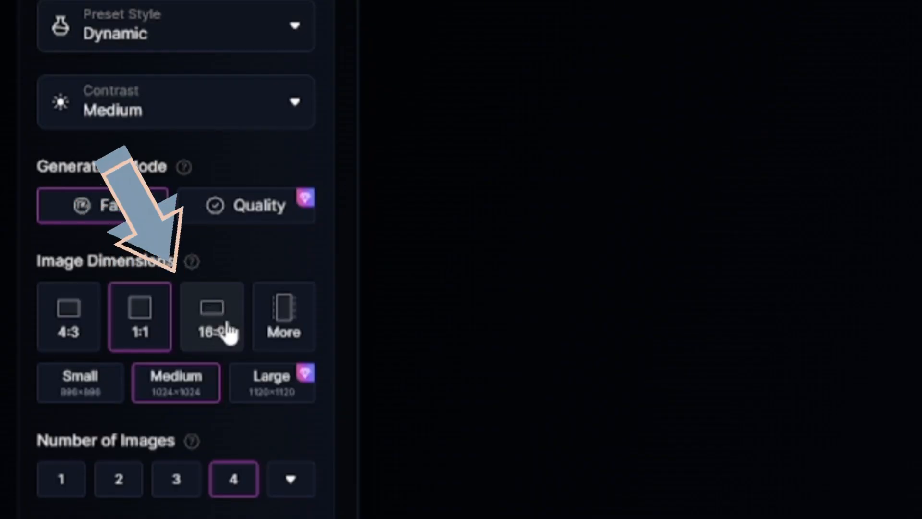
{"action": "left_click", "coordinate": [217, 343]}
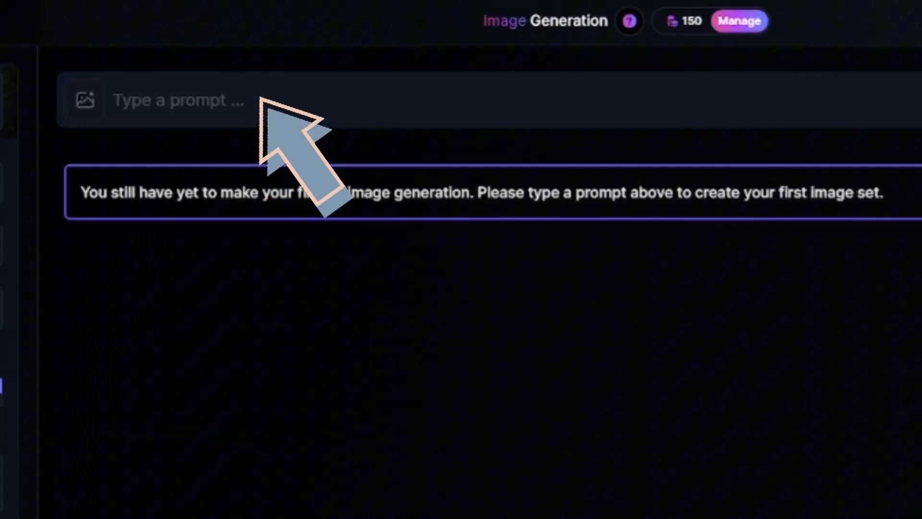
{"action": "left_click", "coordinate": [216, 91]}
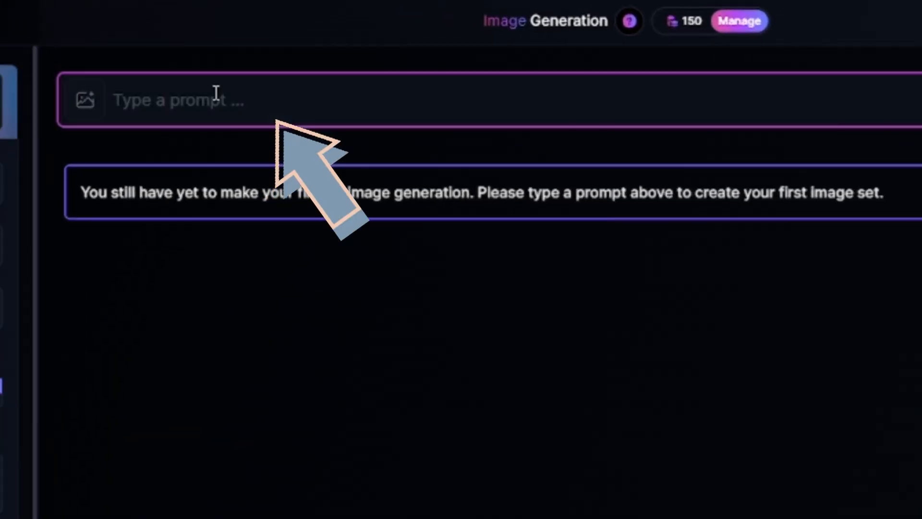
{"action": "key", "text": "ctrl+v"}
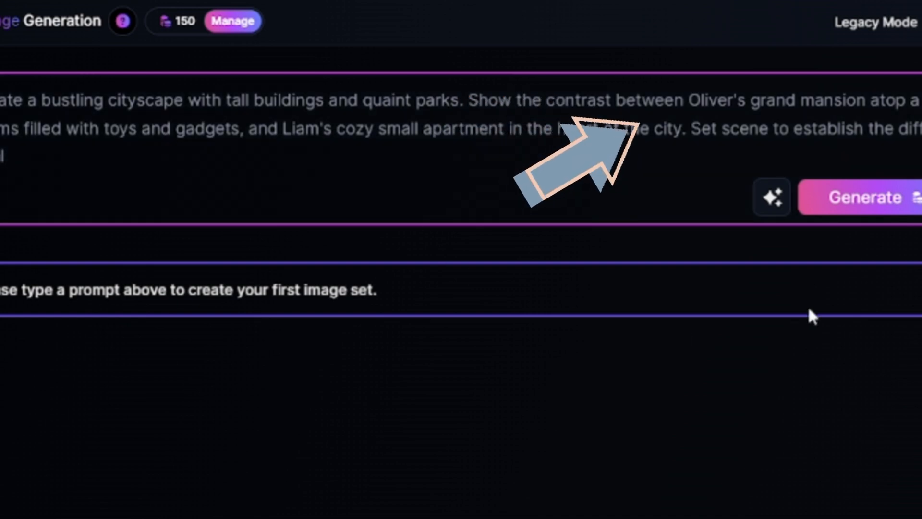
{"action": "left_click", "coordinate": [880, 204]}
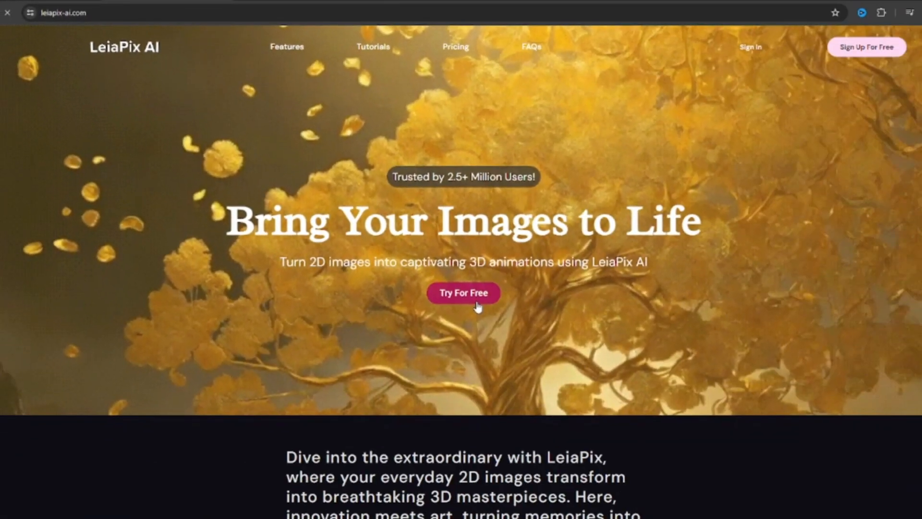
Step: Switch to LeiaPix AI and open its free tool for turning 2D images into 3D animations
{"action": "left_click", "coordinate": [821, 514]}
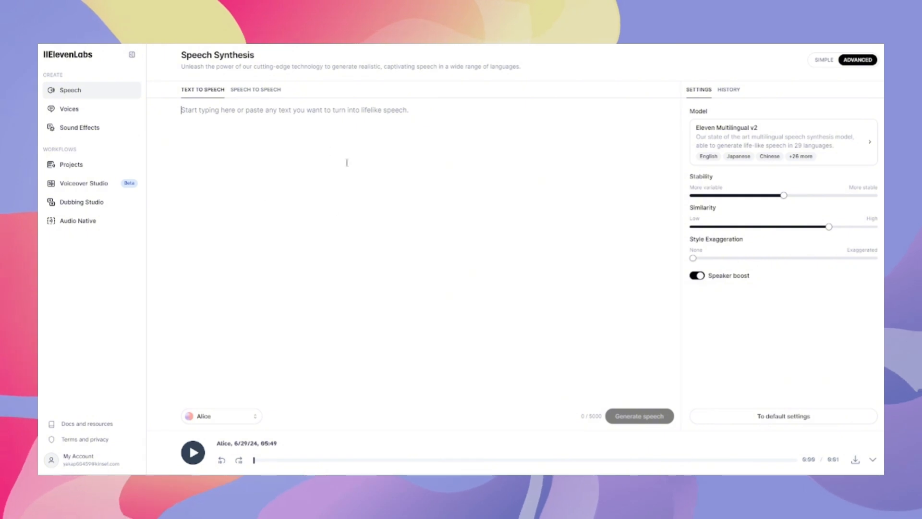
Step: Switch to ElevenLabs, paste the Hindi story as the text to speak and choose the premade voice Alice
{"action": "right_click", "coordinate": [195, 116]}
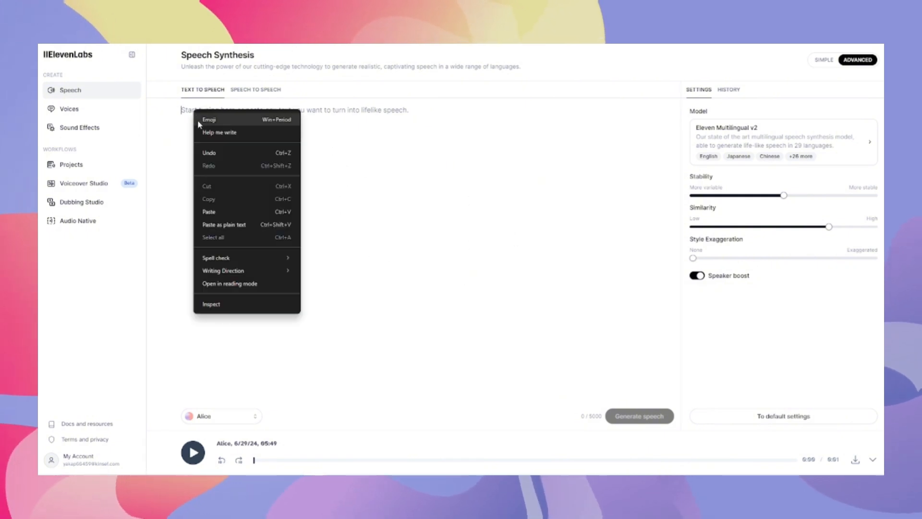
{"action": "left_click", "coordinate": [213, 212]}
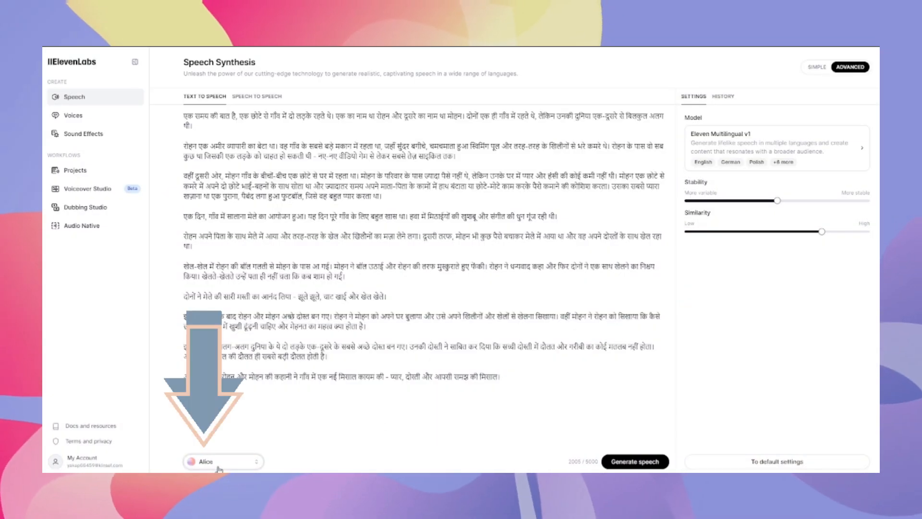
{"action": "left_click", "coordinate": [201, 461]}
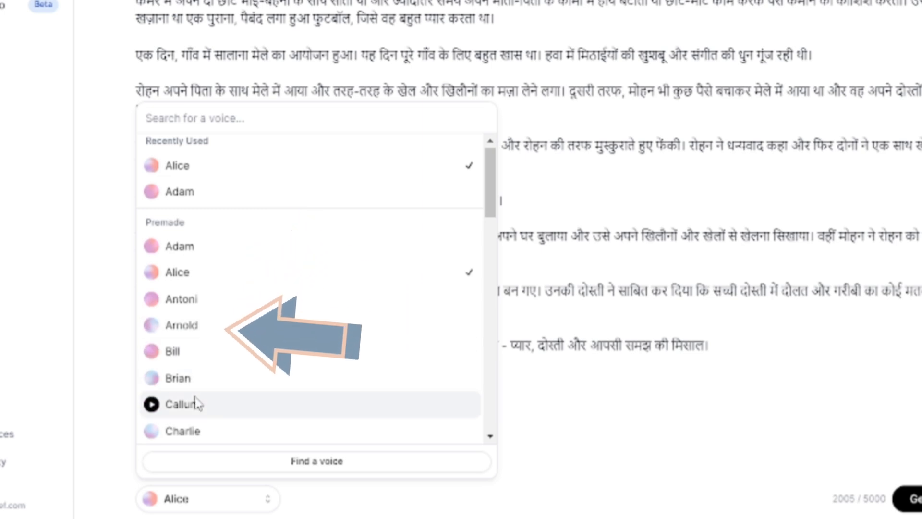
{"action": "left_click", "coordinate": [201, 165]}
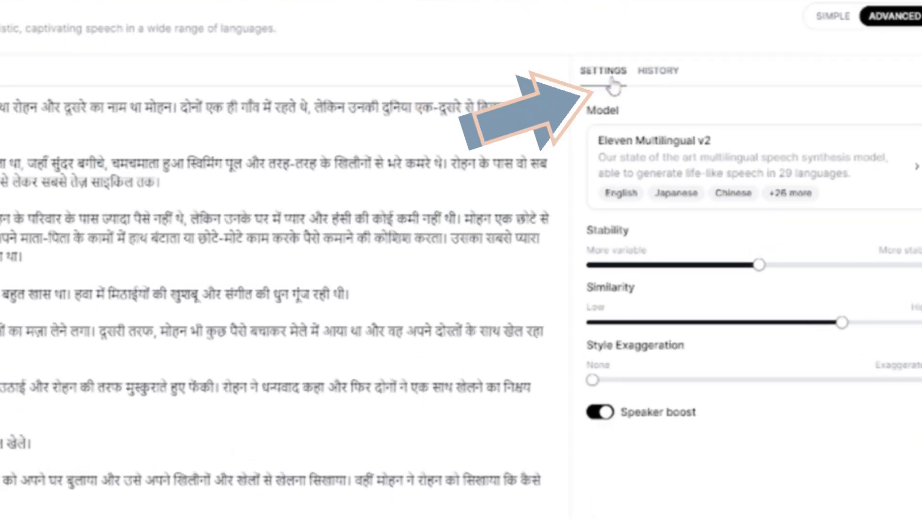
Step: Select the Eleven Multilingual v1 model and generate the speech for the Hindi story
{"action": "left_click", "coordinate": [713, 146]}
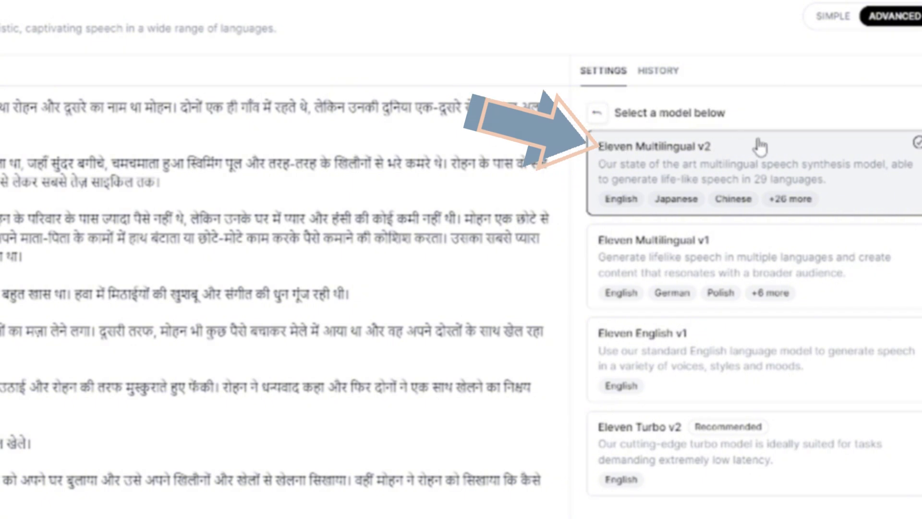
{"action": "left_click", "coordinate": [736, 263]}
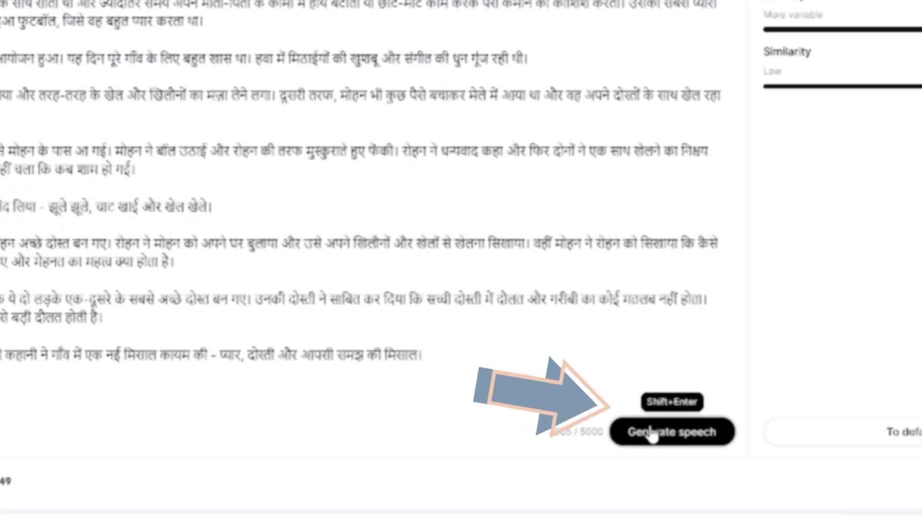
{"action": "left_click", "coordinate": [652, 432]}
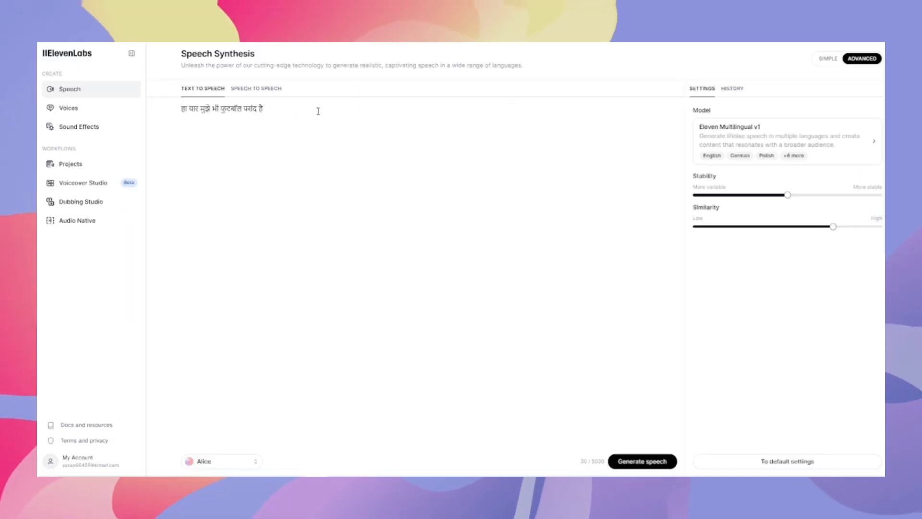
Step: Choose the voice Bill and generate the speech for the dialogue line "हा यार मुझे भी फुटबॉल पसंद है"
{"action": "left_click", "coordinate": [203, 462]}
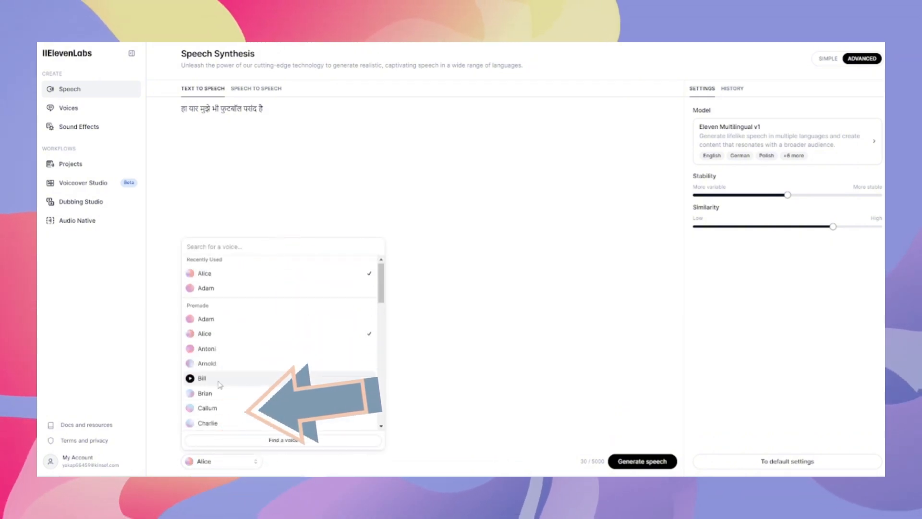
{"action": "left_click", "coordinate": [201, 378]}
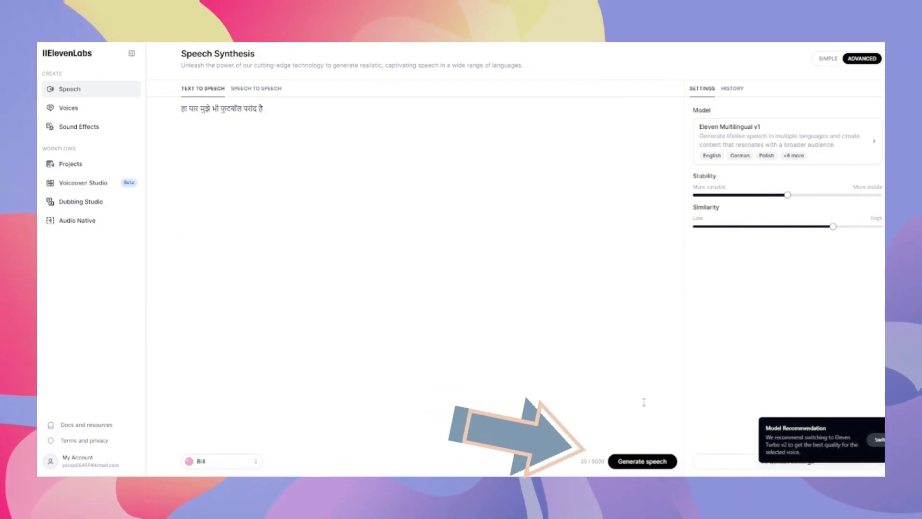
{"action": "left_click", "coordinate": [648, 462]}
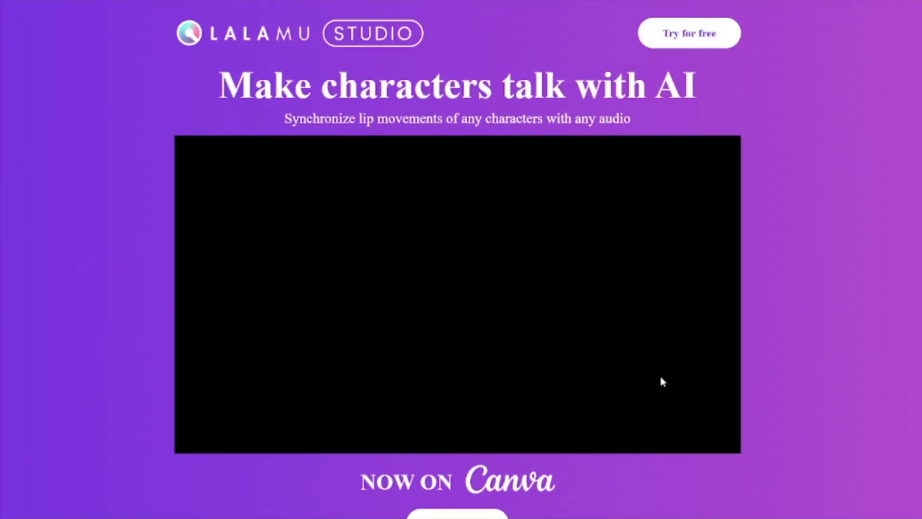
Step: In Canva's Lalamu Studio, upload the playground picture of the boys, make it talk with uploaded audio and play the resulting video
{"action": "scroll", "coordinate": [660, 379], "scroll_direction": "down", "scroll_amount": 5}
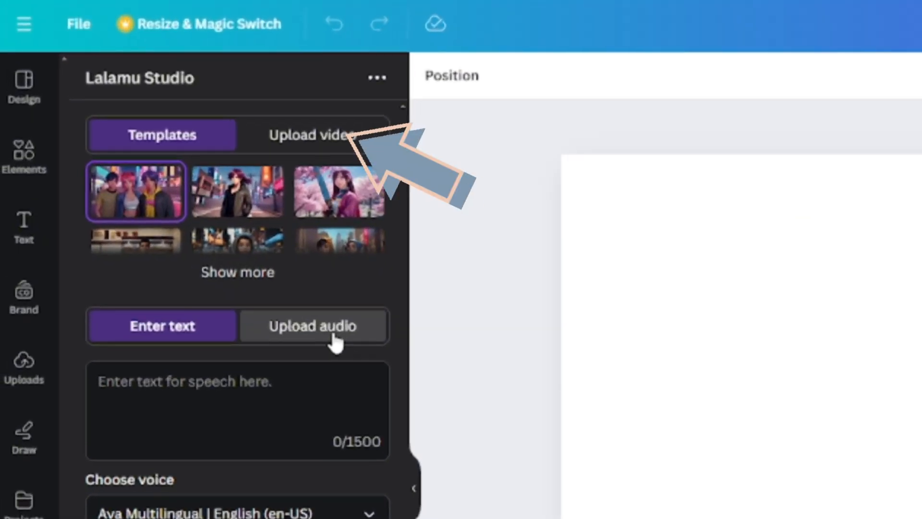
{"action": "left_click", "coordinate": [330, 141]}
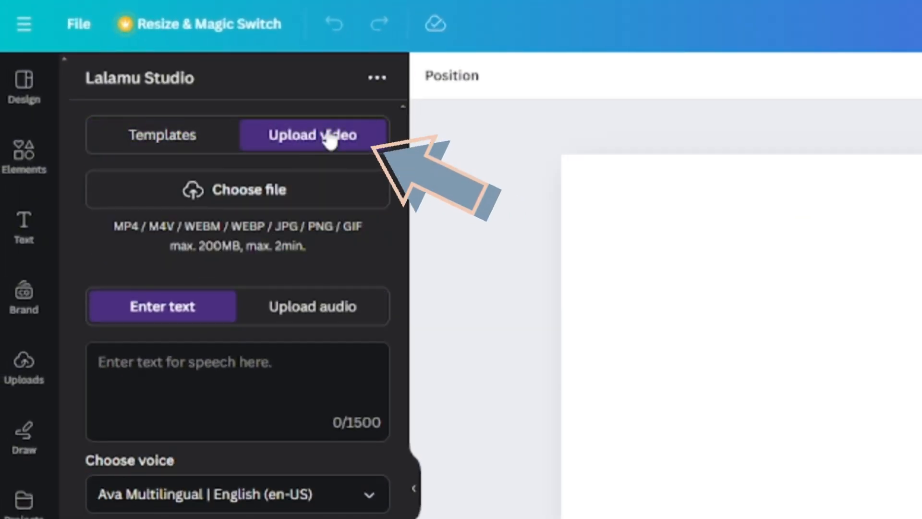
{"action": "left_click", "coordinate": [266, 190]}
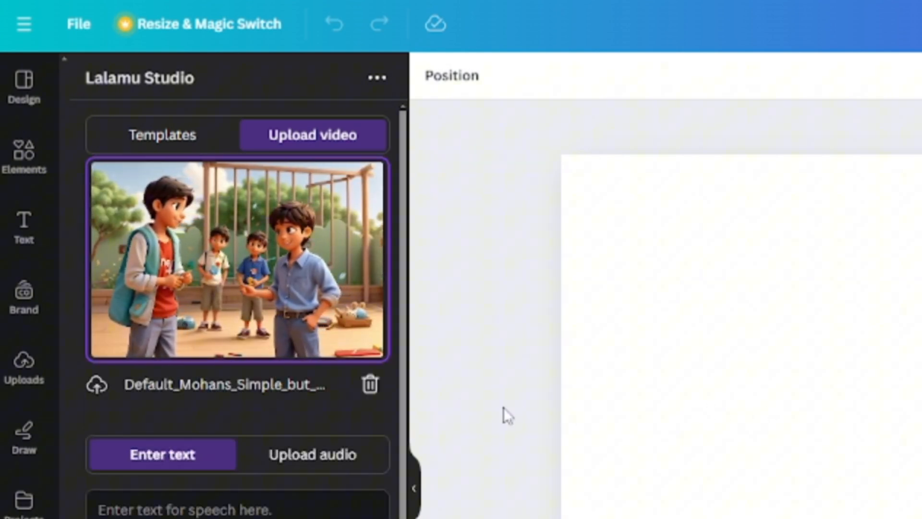
{"action": "left_click", "coordinate": [351, 464]}
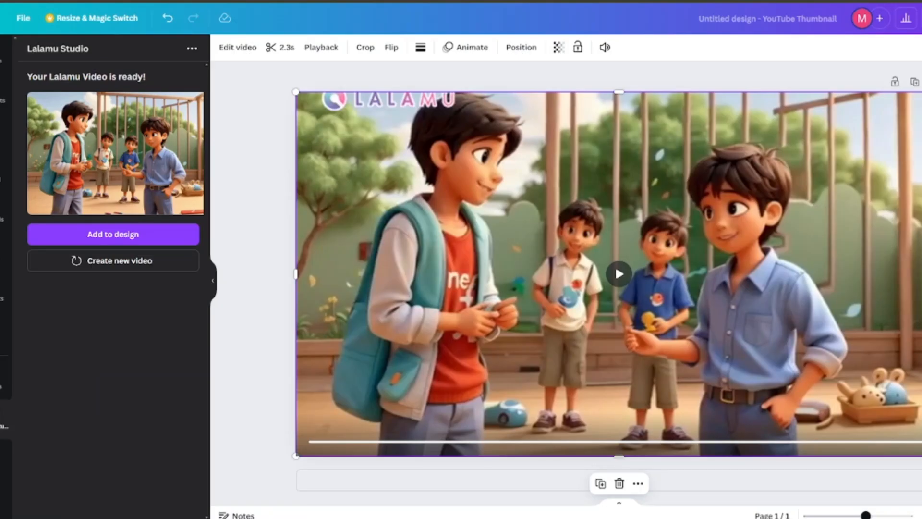
{"action": "left_click", "coordinate": [614, 275]}
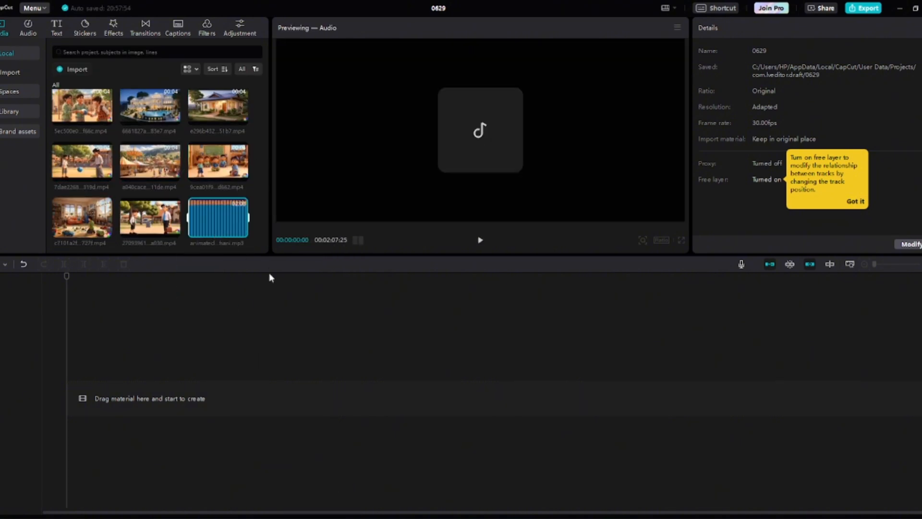
Step: Switch to CapCut, place animated kahani.mp3 on the timeline and line up the story video clips on the track above it
{"action": "left_click_drag", "start_coordinate": [219, 221], "coordinate": [149, 403]}
{"action": "left_click_drag", "start_coordinate": [68, 399], "coordinate": [71, 399]}
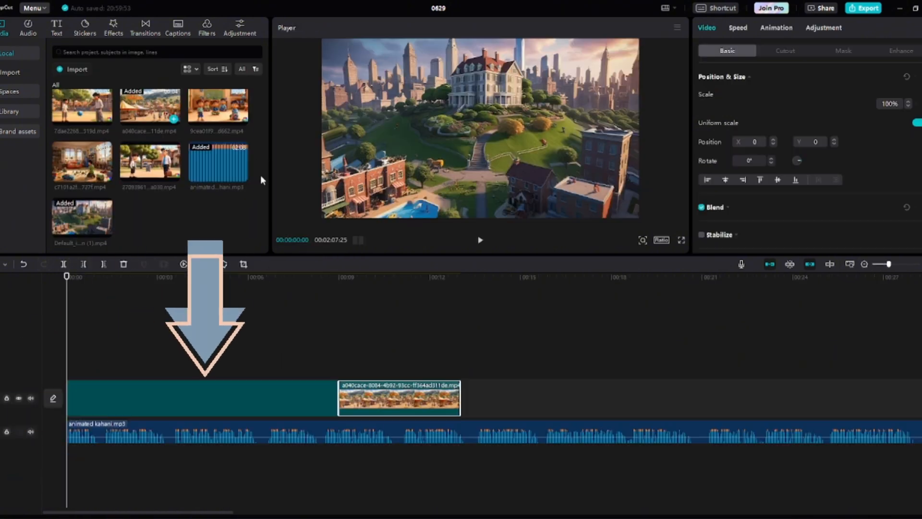
{"action": "left_click_drag", "start_coordinate": [150, 105], "coordinate": [493, 396]}
{"action": "left_click_drag", "start_coordinate": [219, 107], "coordinate": [594, 399]}
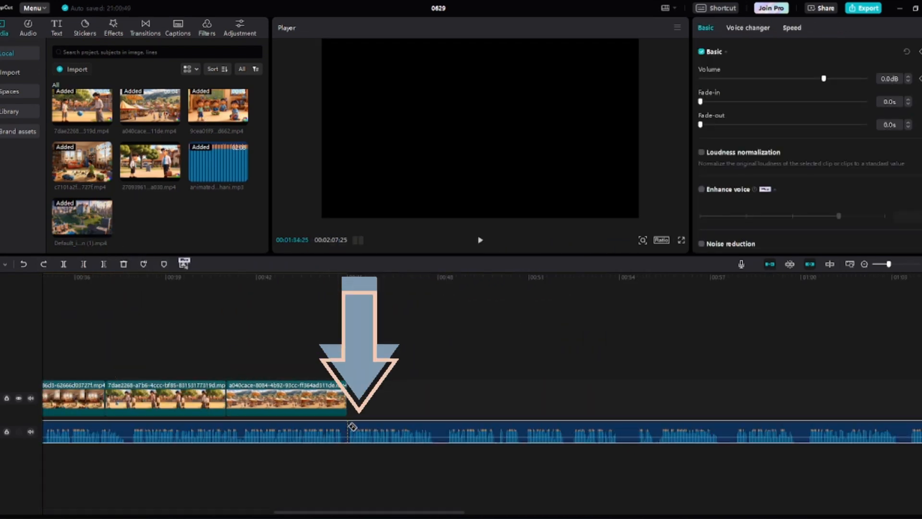
Step: Split the animated kahani.mp3 audio where the last video clip ends
{"action": "left_click", "coordinate": [350, 428]}
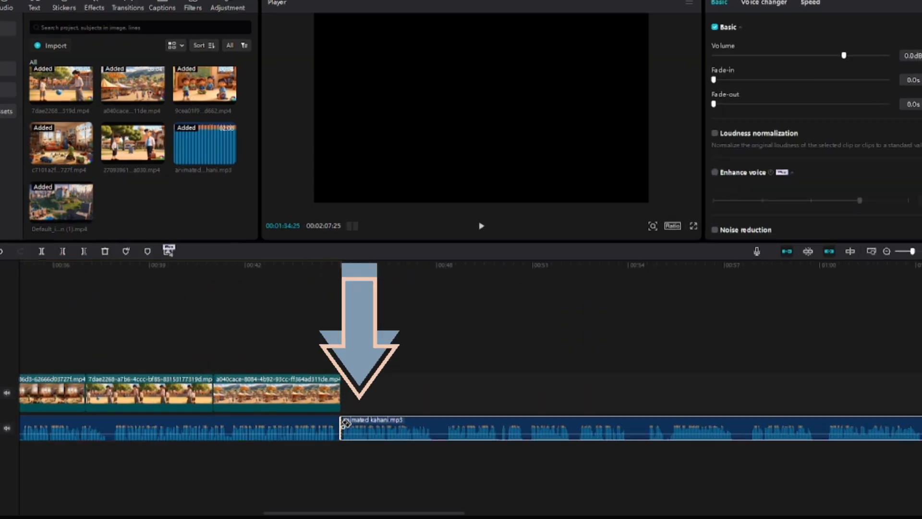
Step: Insert Untitled design (21).mp4 directly after the last video clip and move the second animated kahani.mp3 segment to start at its end
{"action": "left_click_drag", "start_coordinate": [341, 408], "coordinate": [618, 411]}
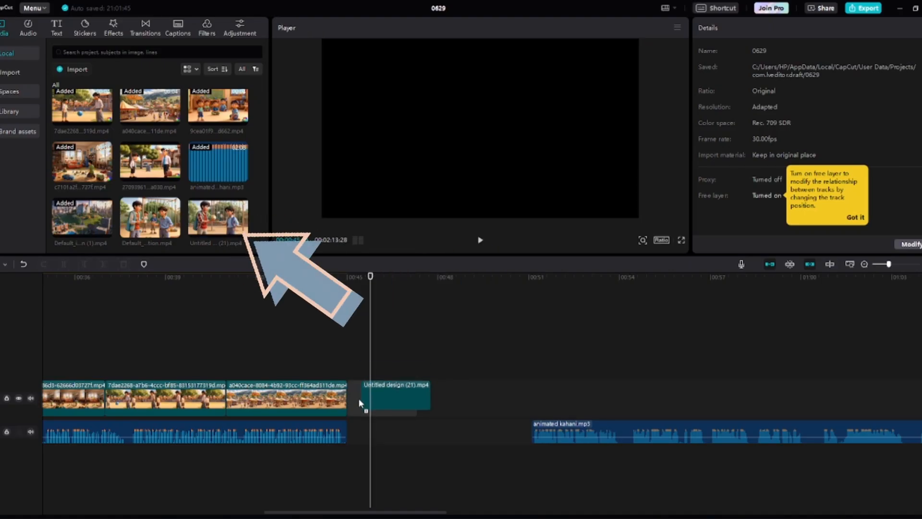
{"action": "left_click_drag", "start_coordinate": [359, 402], "coordinate": [362, 401]}
{"action": "key", "text": "space"}
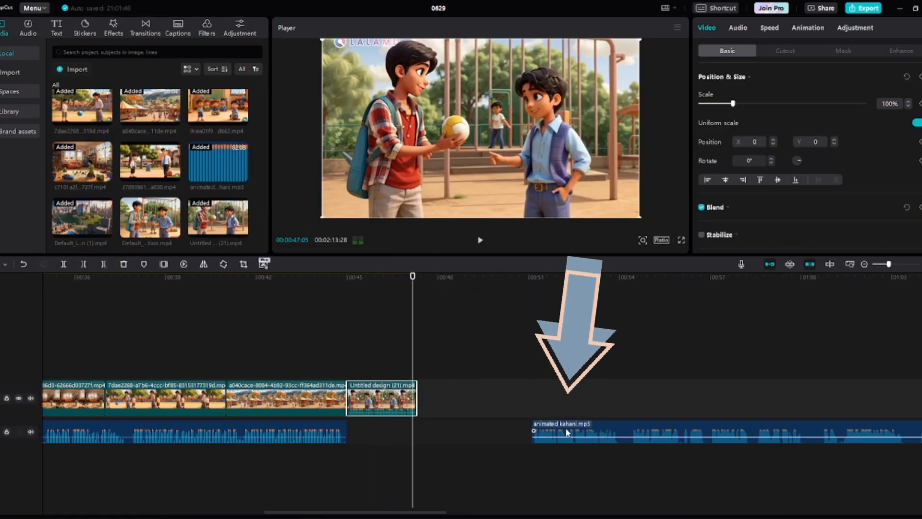
{"action": "left_click_drag", "start_coordinate": [570, 432], "coordinate": [466, 426]}
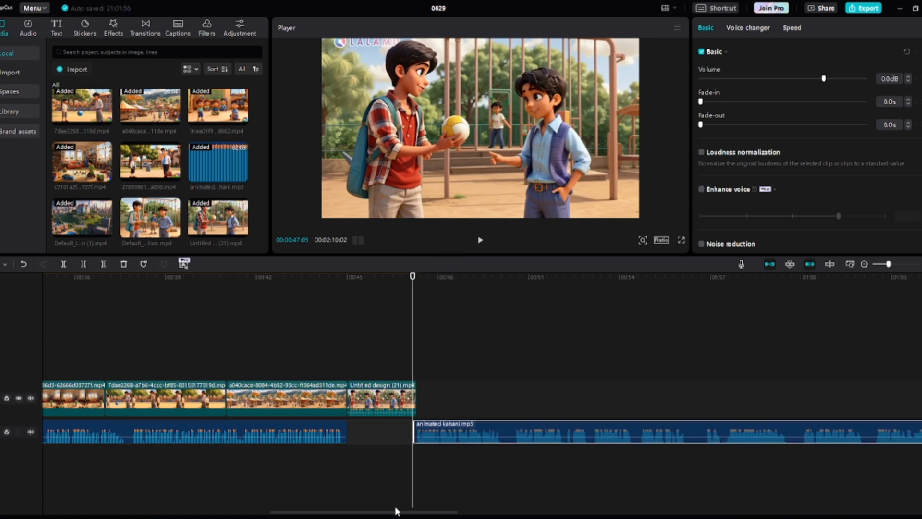
{"action": "left_click_drag", "start_coordinate": [387, 515], "coordinate": [422, 516]}
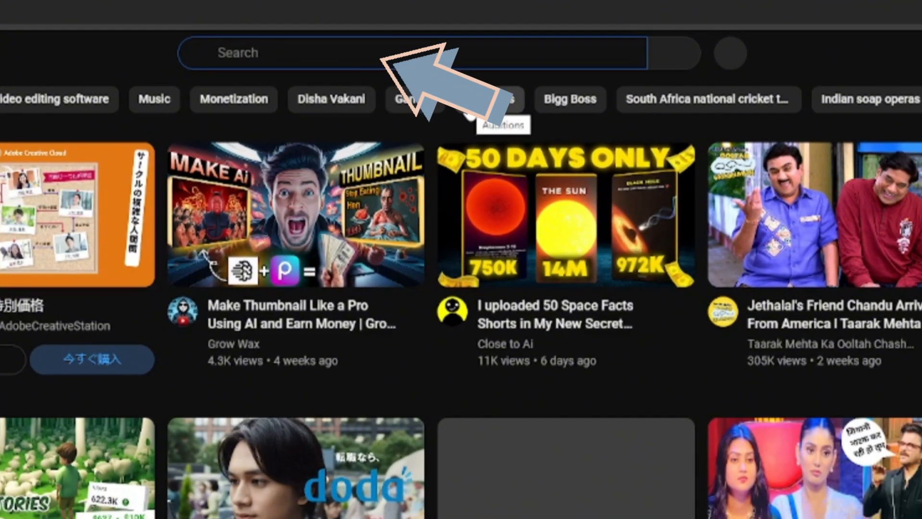
Step: Switch to YouTube, search for "FREE COPYRIGHT BAGROUND MUSIC" and browse the results for a background track
{"action": "left_click", "coordinate": [222, 53]}
{"action": "type", "text": "FREE COPYRIGHT BAGROUND M"}
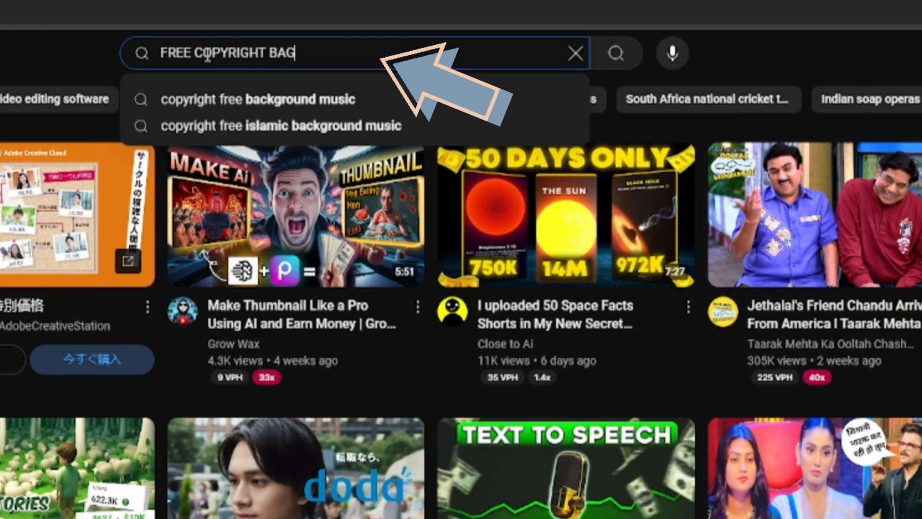
{"action": "type", "text": "USIC"}
{"action": "left_click", "coordinate": [616, 53]}
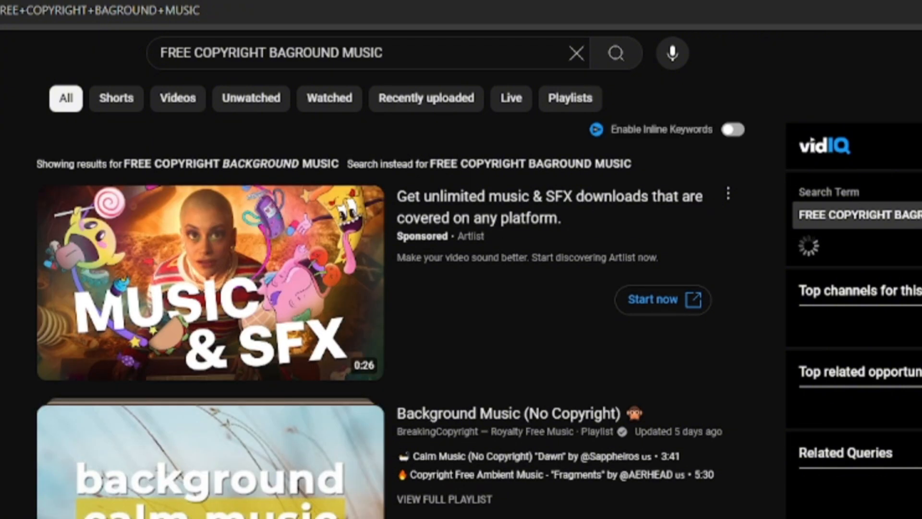
{"action": "scroll", "coordinate": [479, 297], "scroll_direction": "down", "scroll_amount": 12}
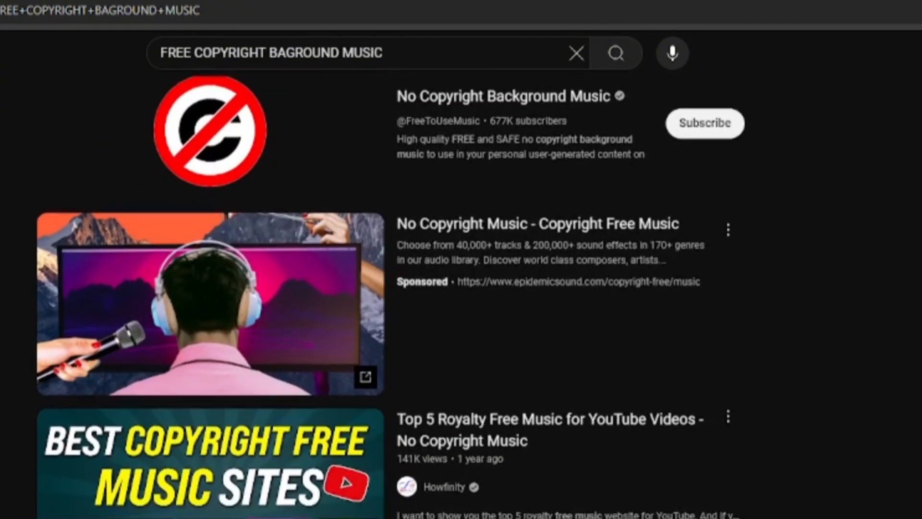
{"action": "scroll", "coordinate": [478, 297], "scroll_direction": "down", "scroll_amount": 2}
{"action": "scroll", "coordinate": [479, 297], "scroll_direction": "up", "scroll_amount": 8}
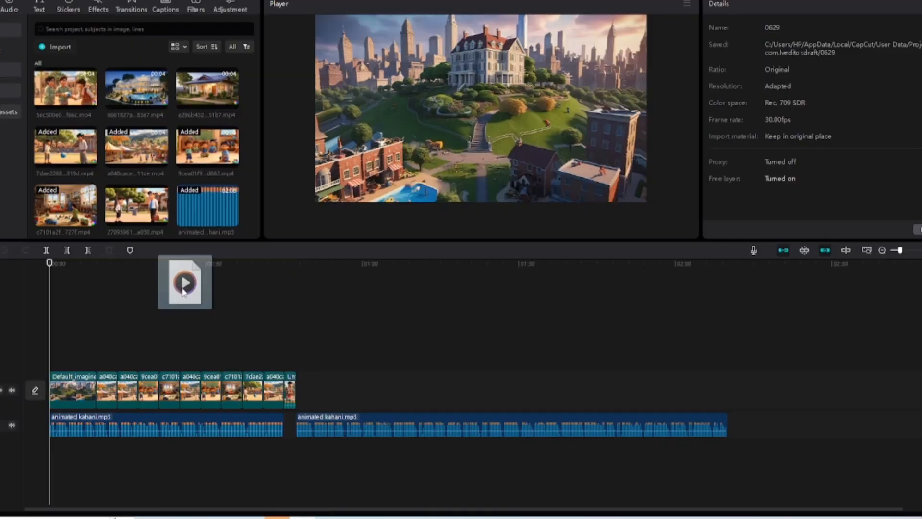
Step: In CapCut, place X2Download.app - In This Together (128 kbps).mp3 below the narration from the timeline start, with volume at -18.3 dB
{"action": "scroll", "coordinate": [187, 226], "scroll_direction": "down", "scroll_amount": 3}
{"action": "left_click_drag", "start_coordinate": [122, 201], "coordinate": [181, 458]}
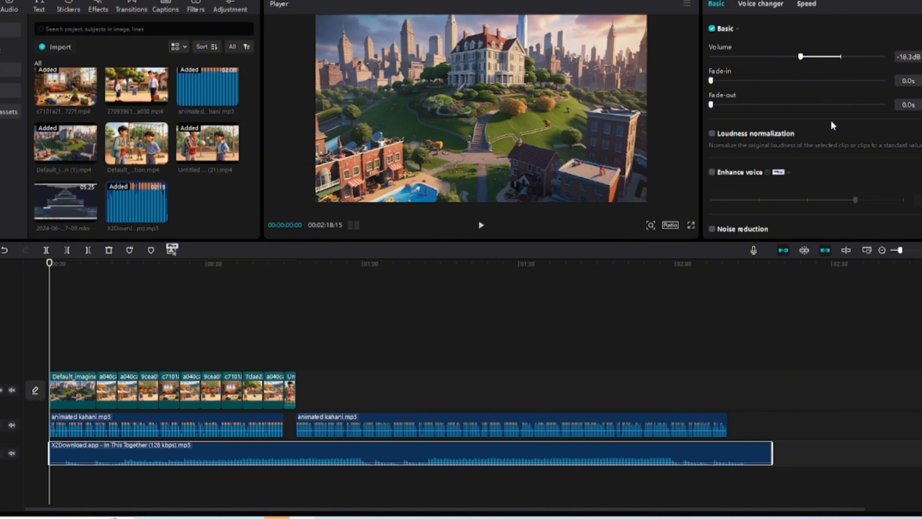
Step: Open the export settings for the finished story project
{"action": "left_click", "coordinate": [830, 14]}
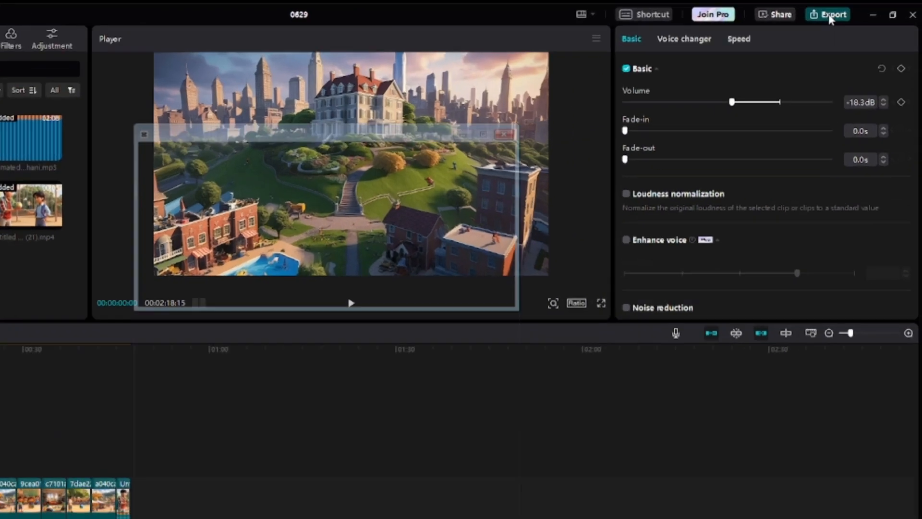